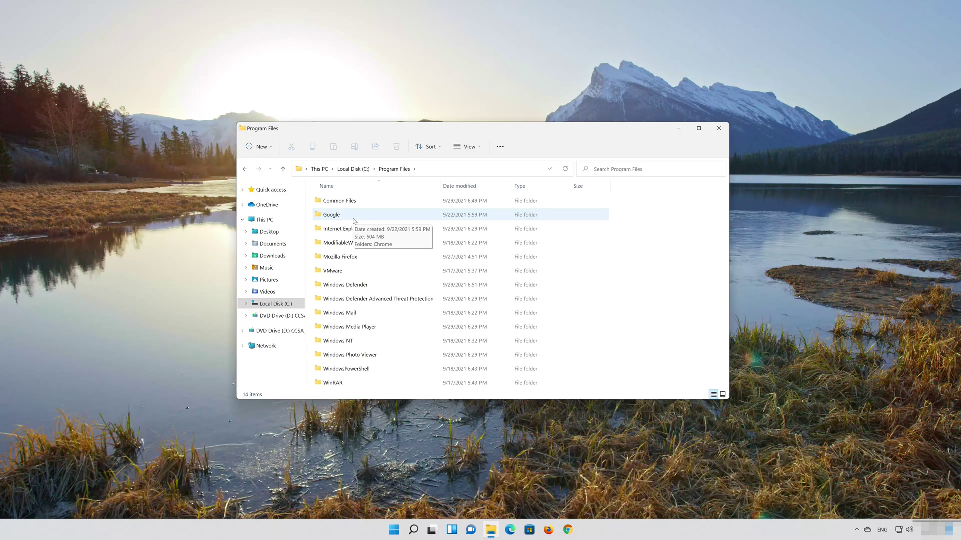
# - Open the Application folder inside Google's Chrome folder in Program Files
pyautogui.doubleClick(354, 221)
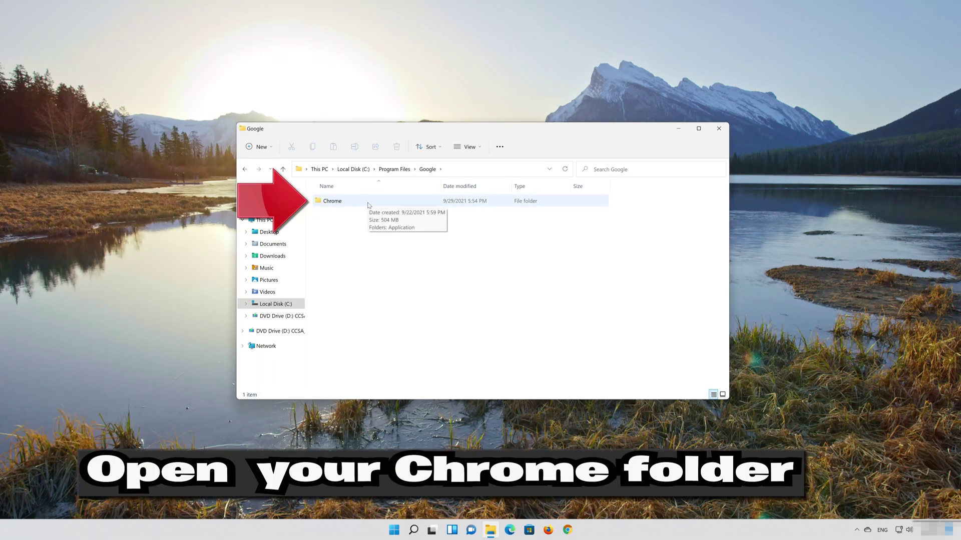
pyautogui.doubleClick(369, 205)
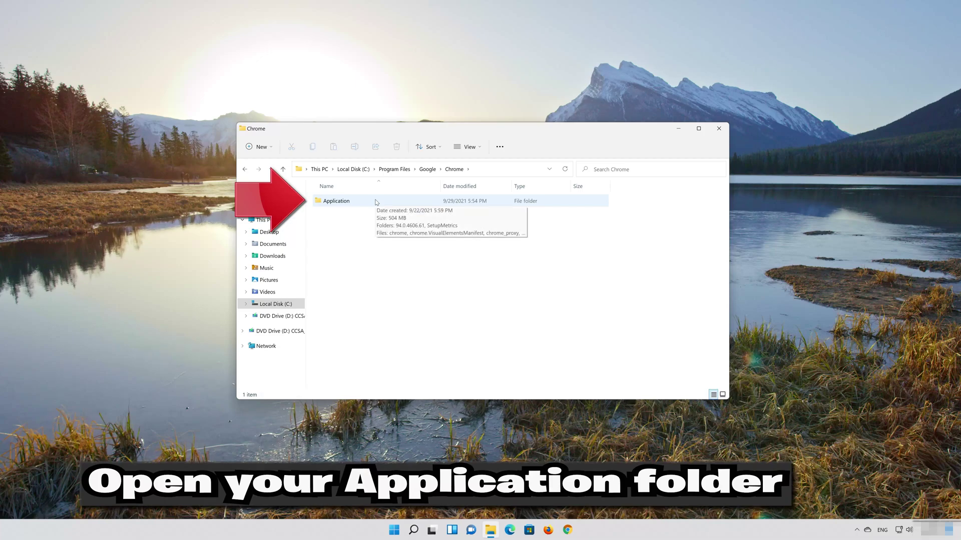
pyautogui.doubleClick(376, 202)
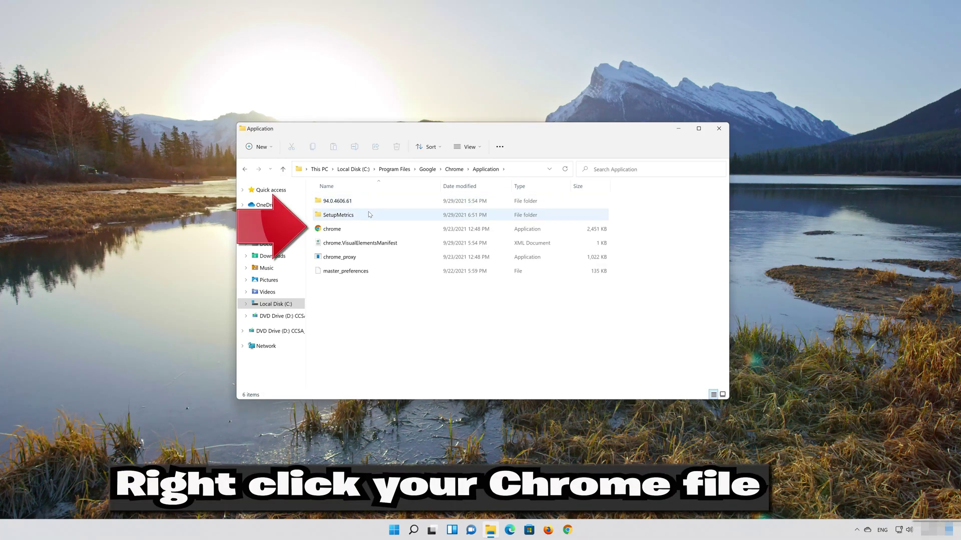
# - Rename the chrome application file as chrome1
pyautogui.click(348, 230)
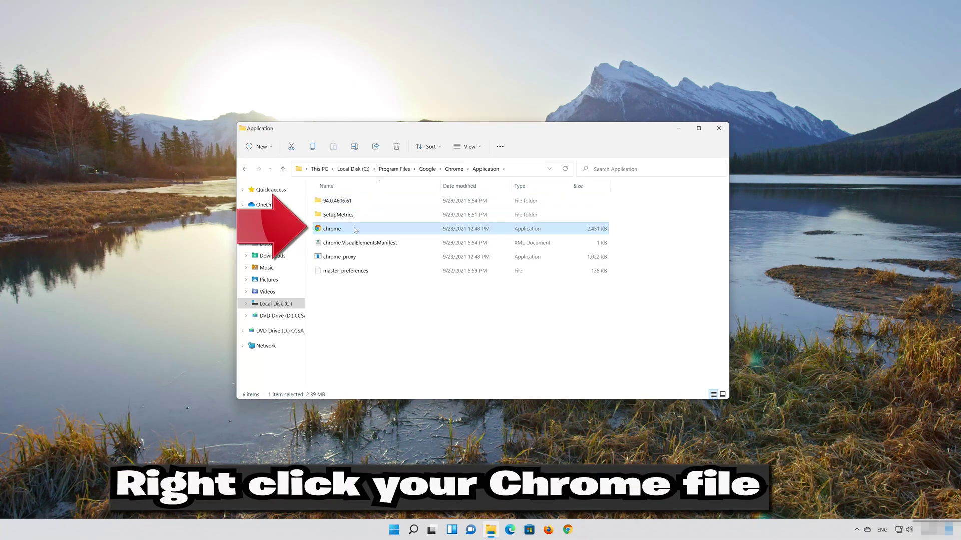
pyautogui.rightClick(356, 230)
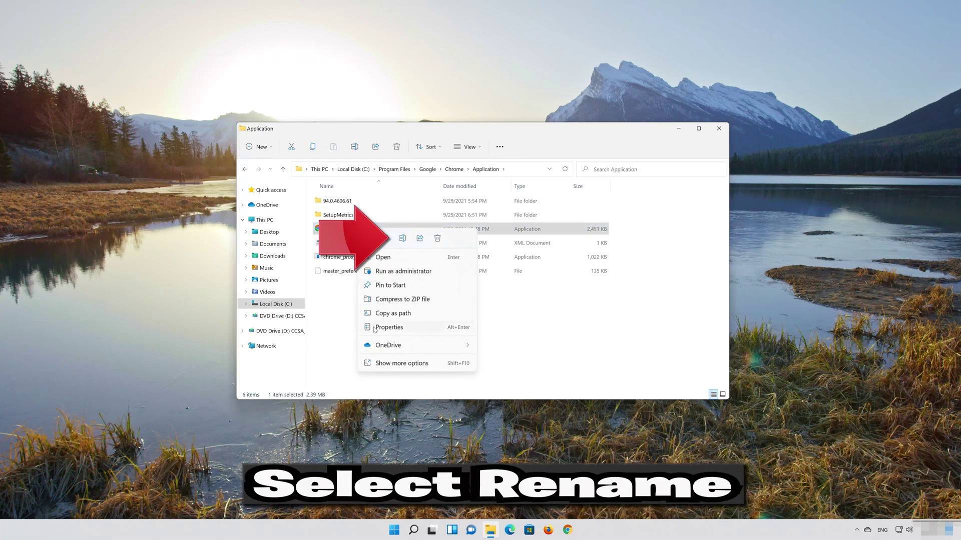
pyautogui.click(403, 239)
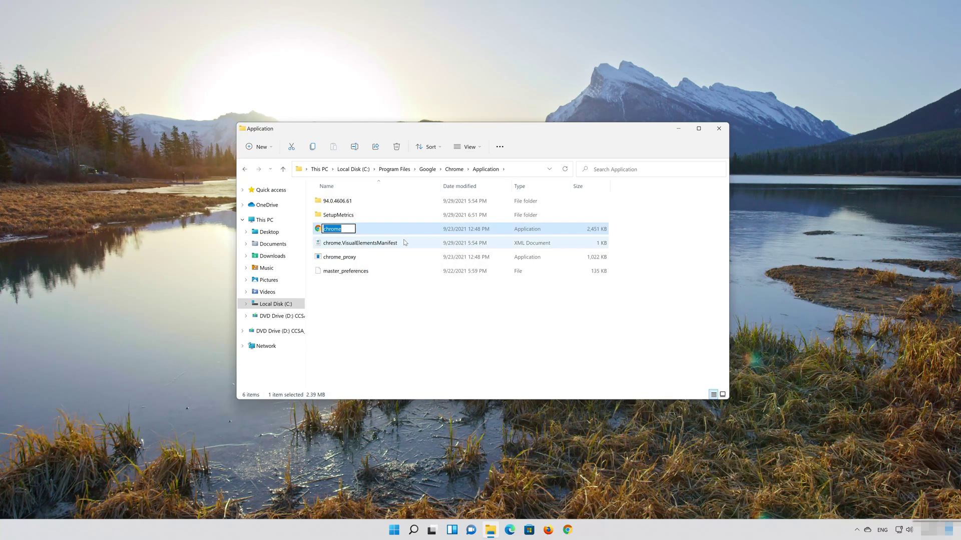
pyautogui.press('End')
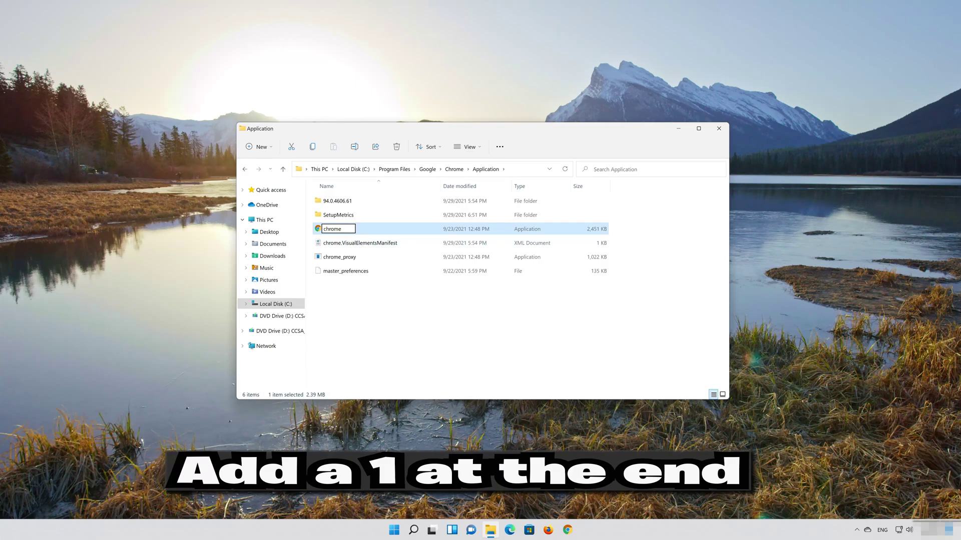
pyautogui.write('1')
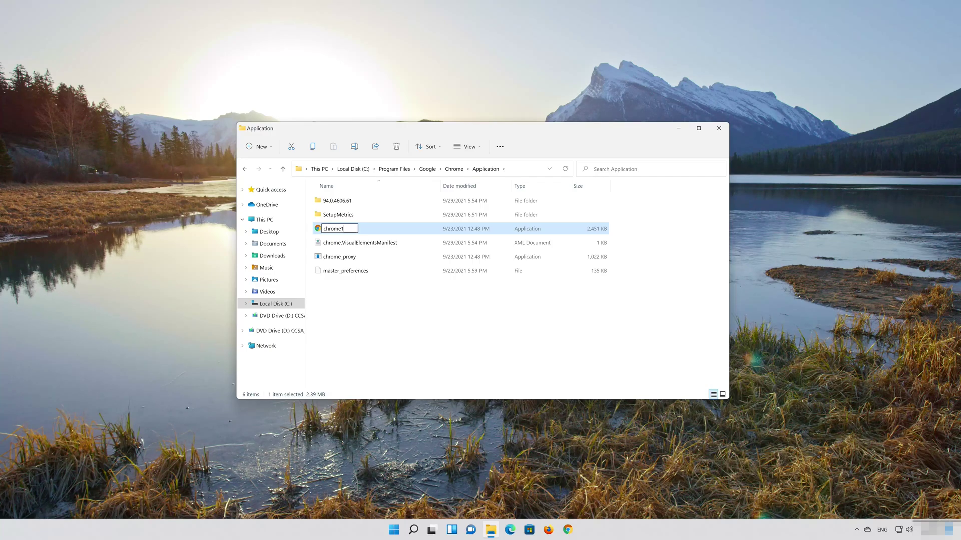
pyautogui.press('Return')
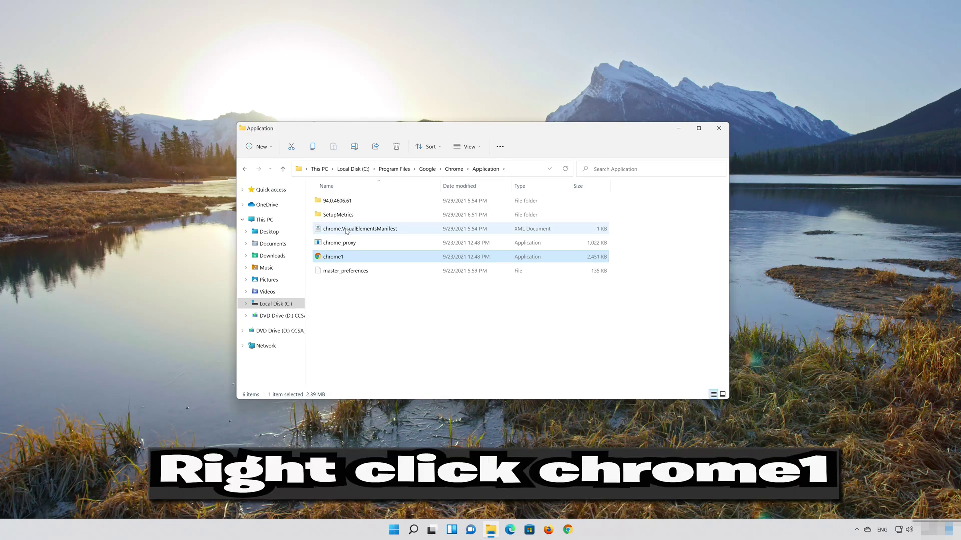
# - Create a desktop shortcut to the chrome1 application and close the folder window
pyautogui.rightClick(336, 260)
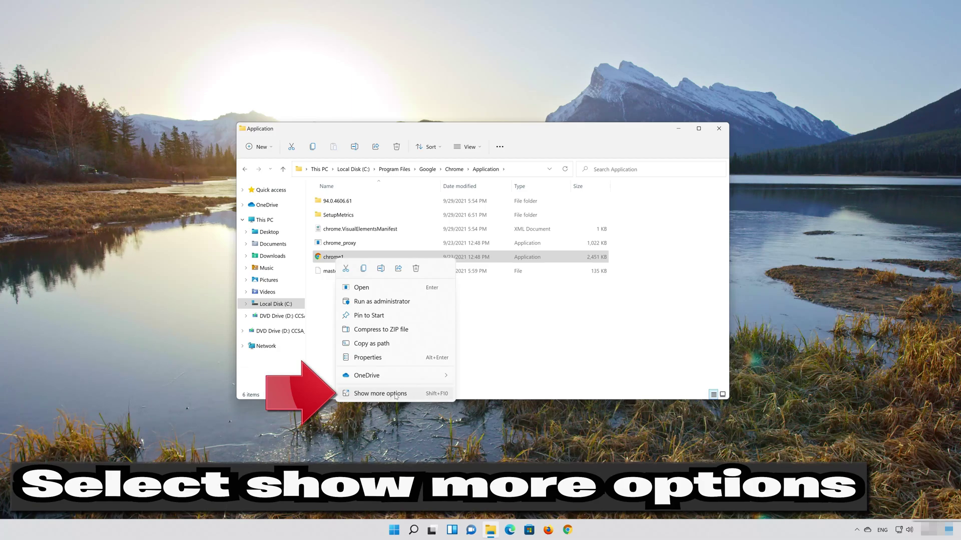
pyautogui.click(395, 394)
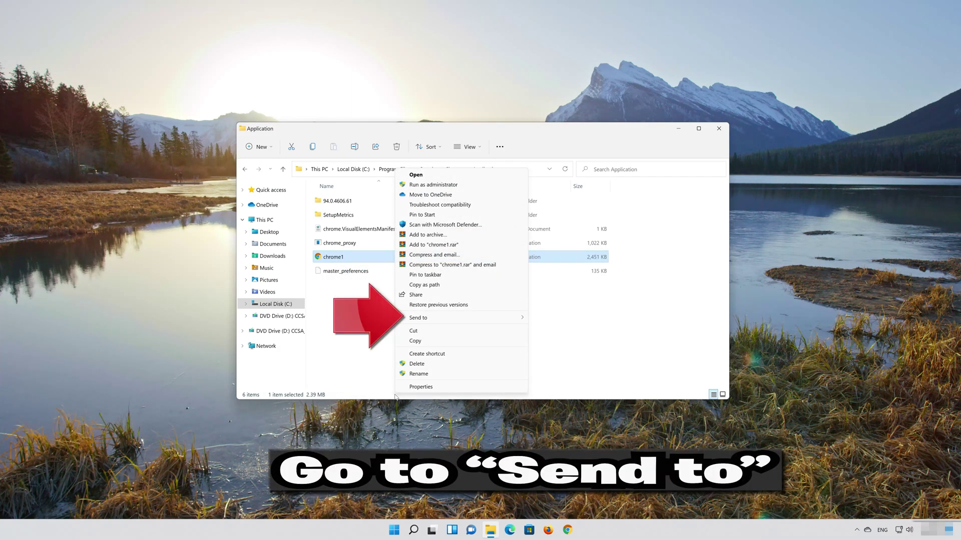
pyautogui.moveTo(403, 320)
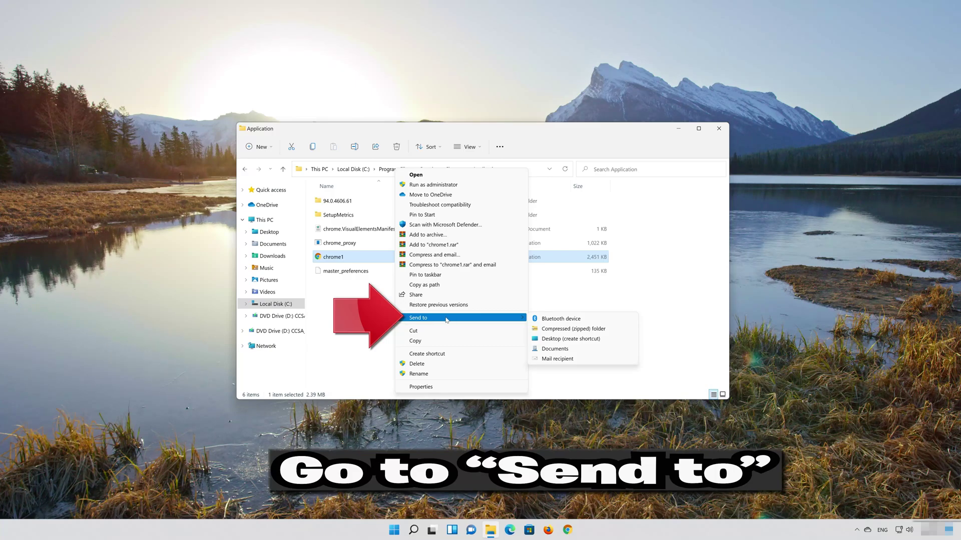
pyautogui.click(589, 341)
pyautogui.click(720, 128)
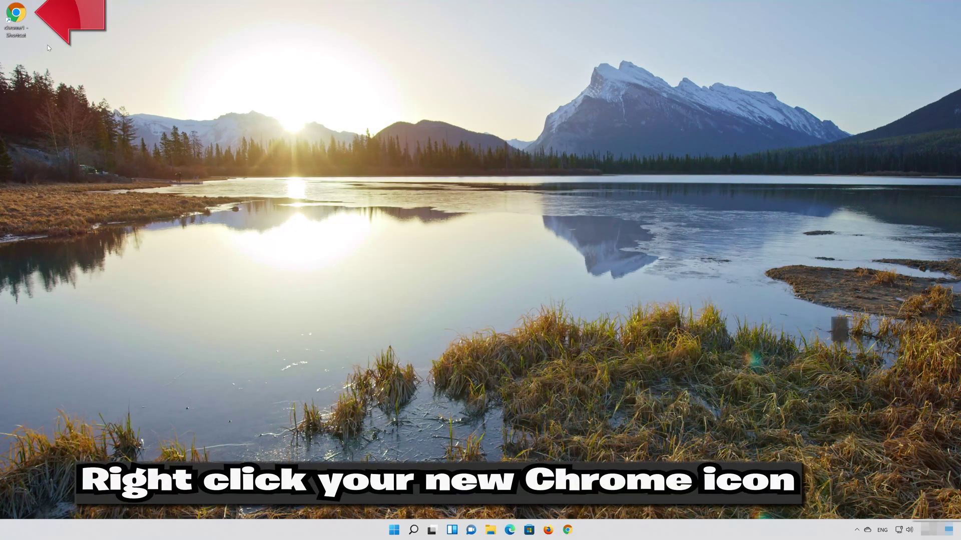
# - Rename the new desktop shortcut as Chrome and test it by launching and closing the browser
pyautogui.rightClick(16, 22)
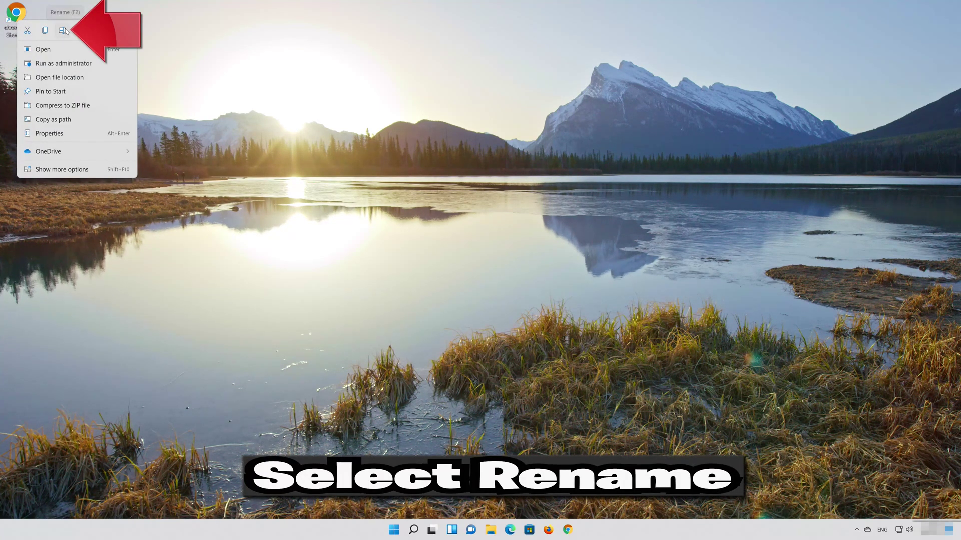
pyautogui.click(63, 31)
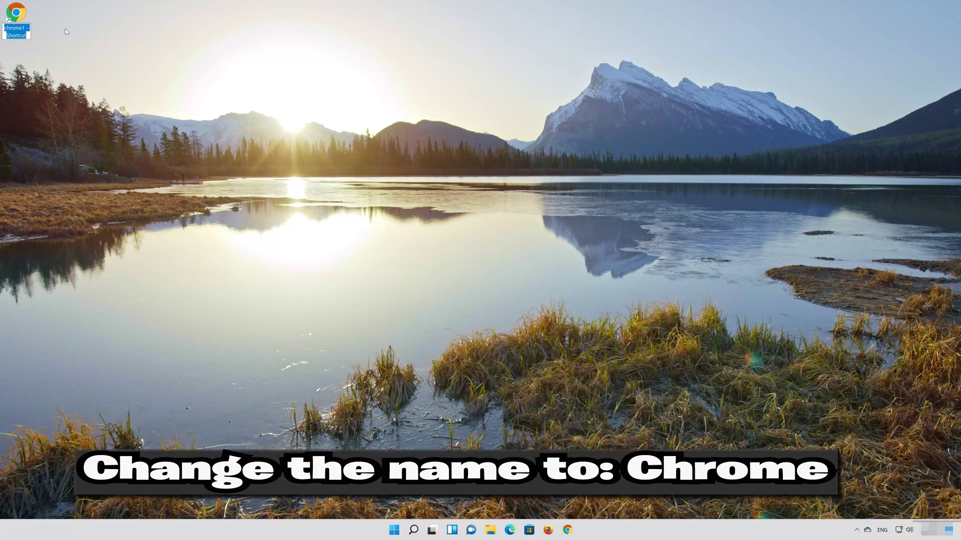
pyautogui.write('Chrome')
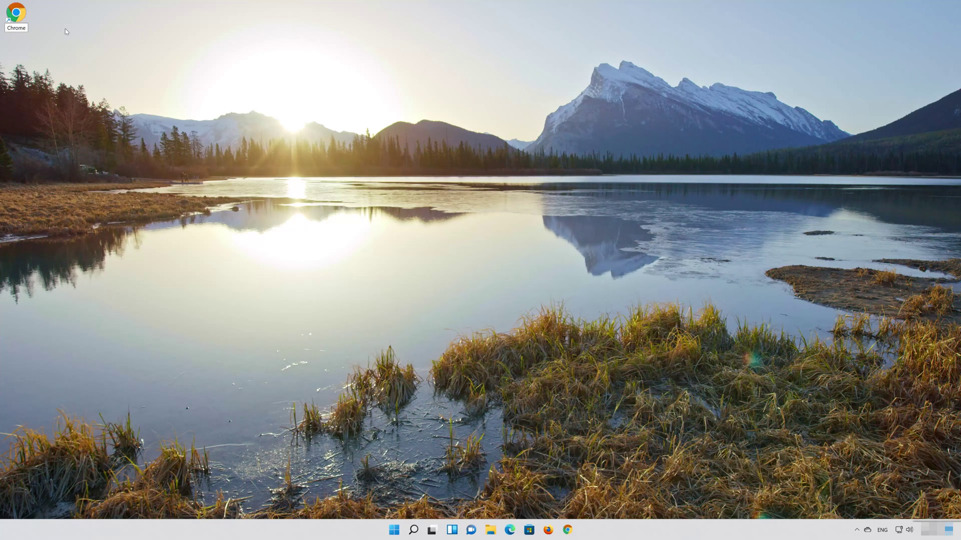
pyautogui.press('Return')
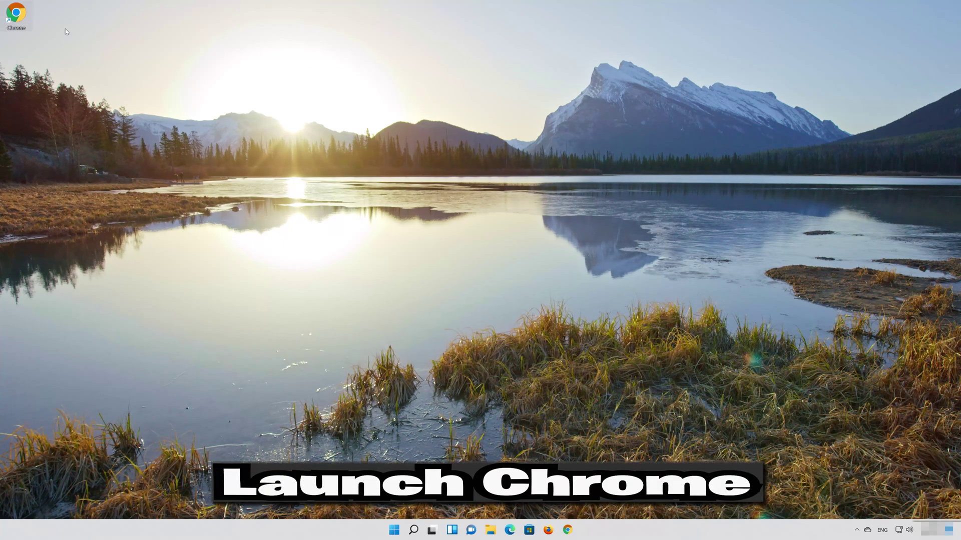
pyautogui.doubleClick(17, 19)
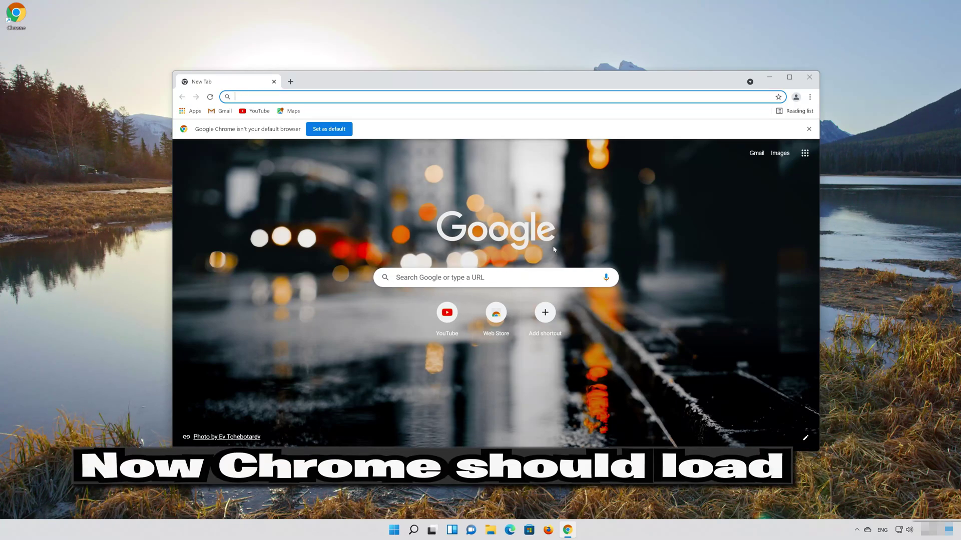
pyautogui.click(810, 77)
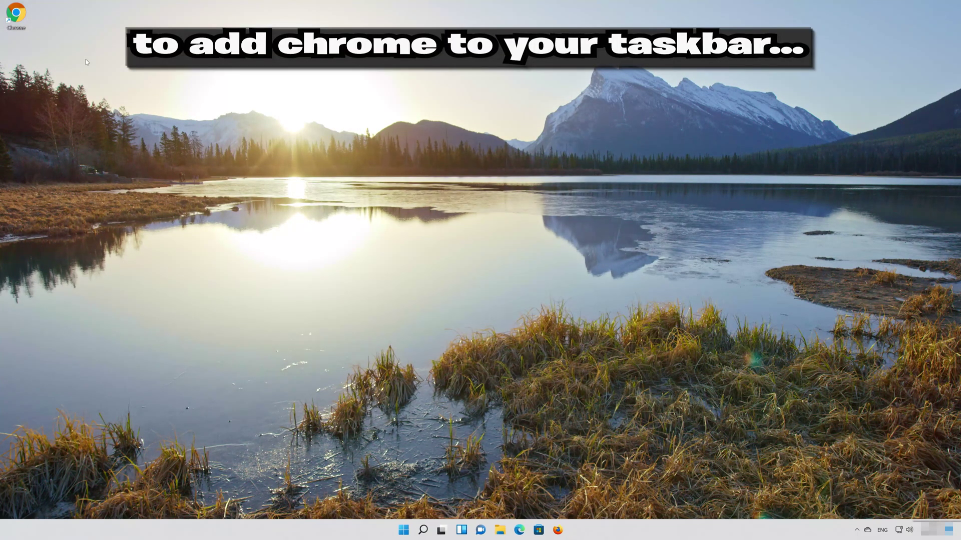
# - Pin the Chrome desktop shortcut to the taskbar
pyautogui.rightClick(9, 19)
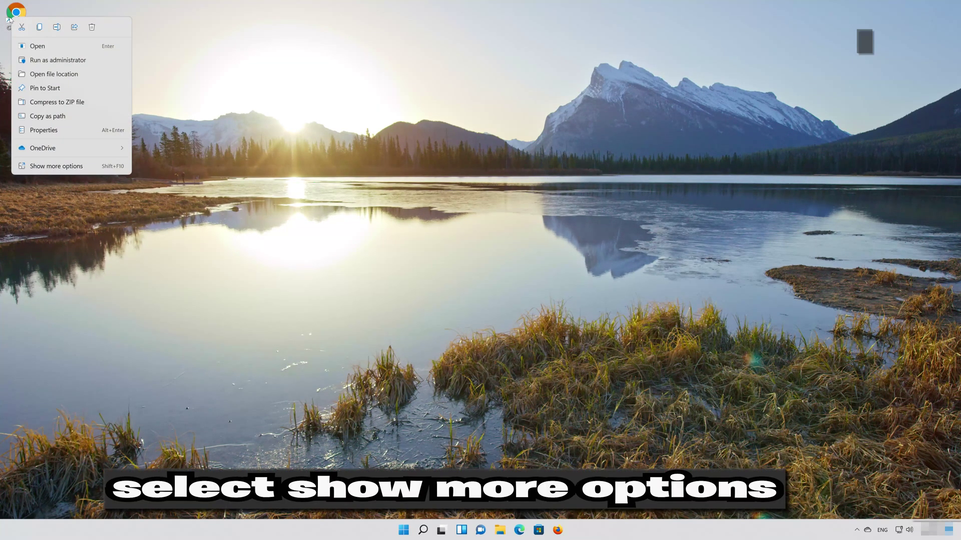
pyautogui.click(81, 167)
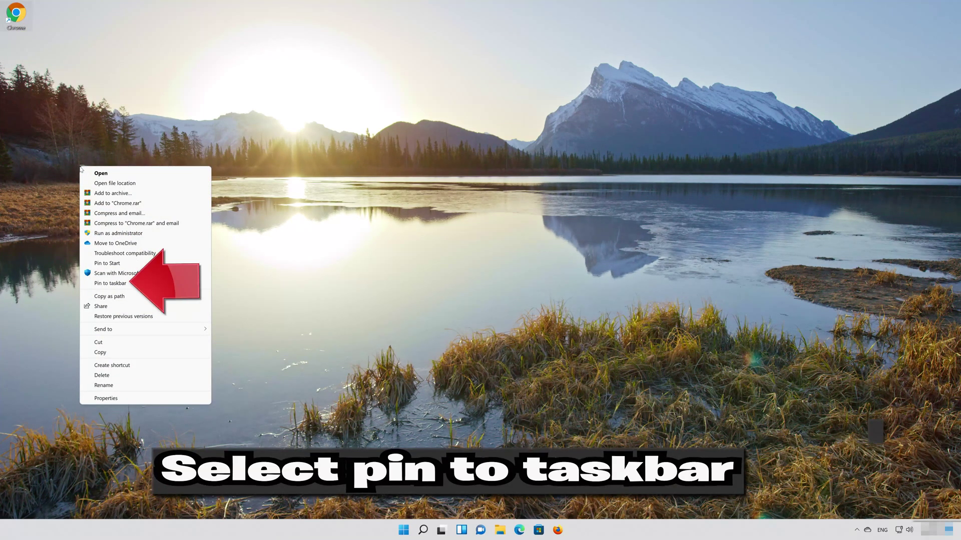
pyautogui.click(137, 287)
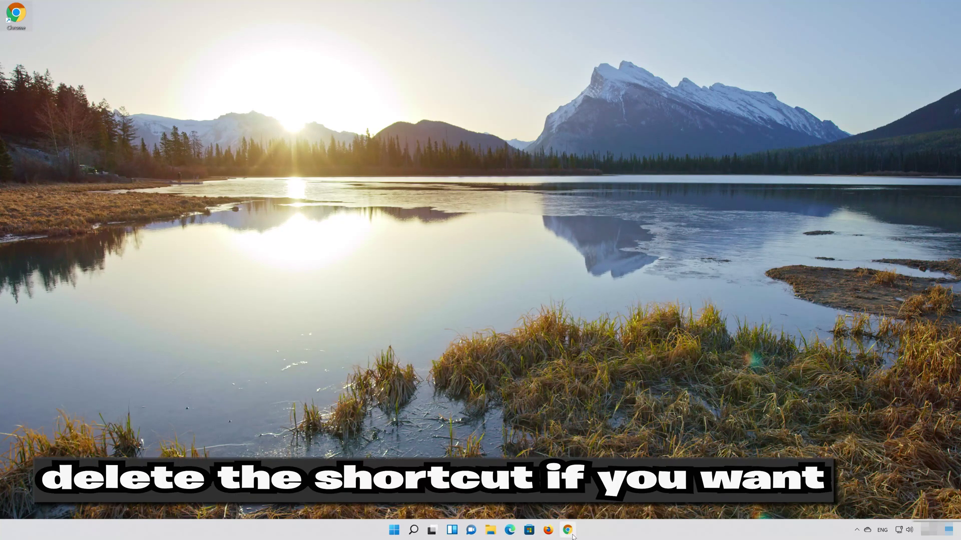
# - Delete the Chrome shortcut from the desktop
pyautogui.moveTo(95, 86); pyautogui.dragTo(9, 17)
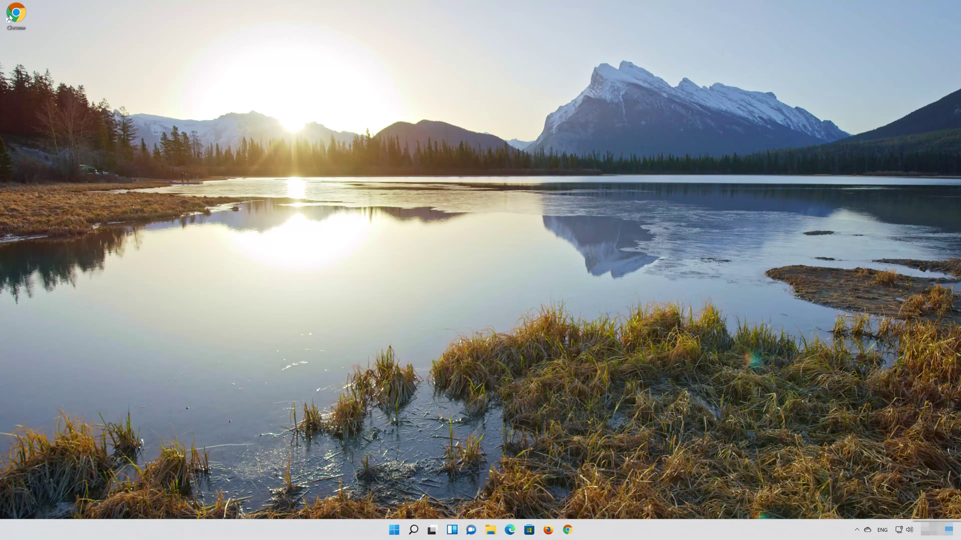
pyautogui.rightClick(10, 16)
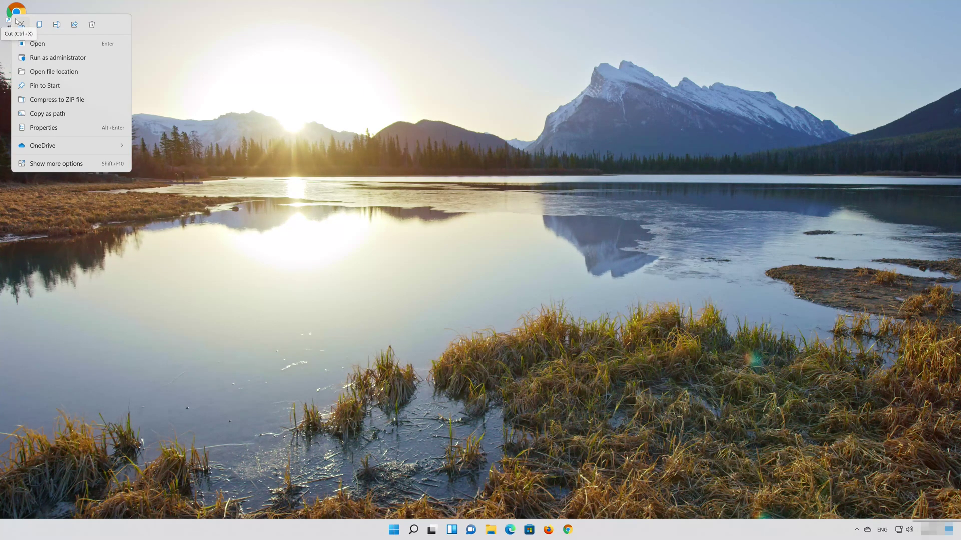
pyautogui.click(93, 25)
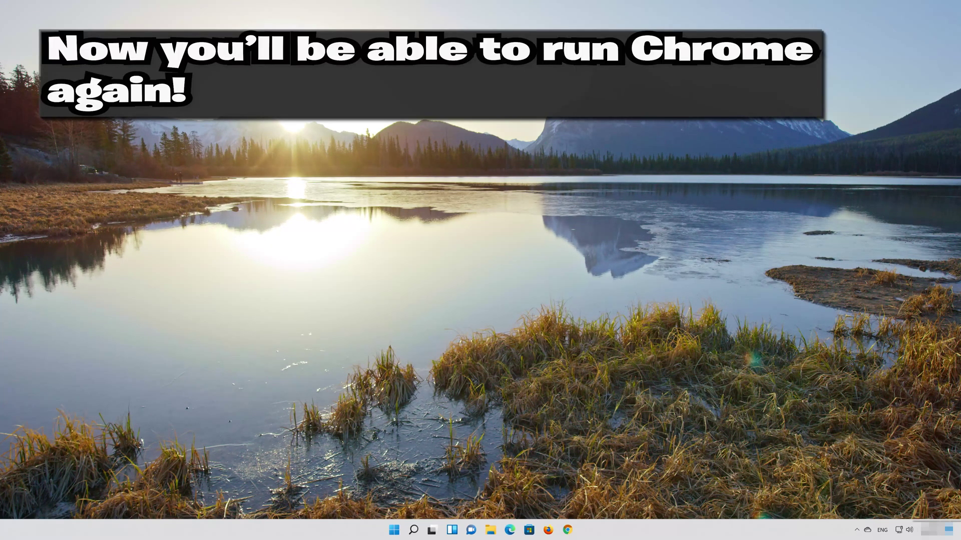
# - Launch Chrome from the taskbar, and expand the Advanced section of its settings
pyautogui.click(566, 533)
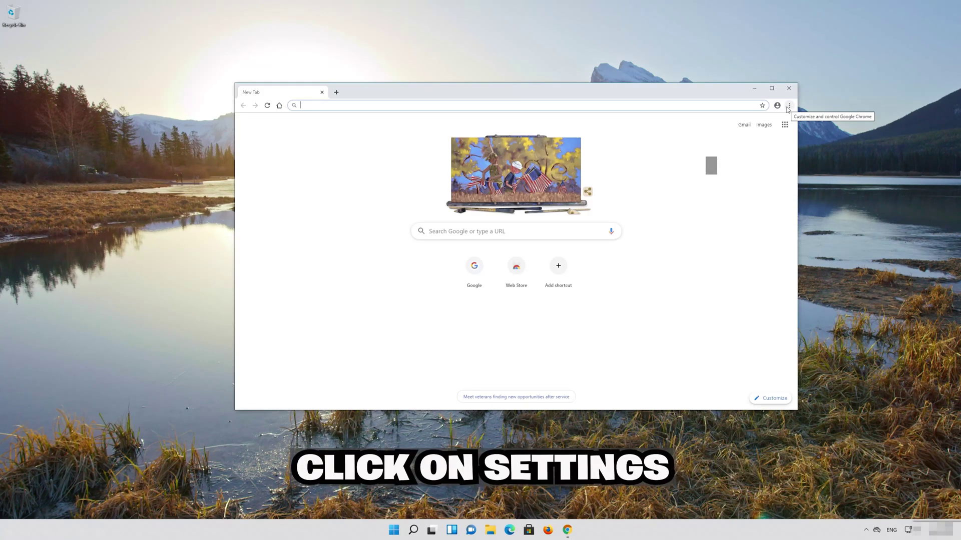
pyautogui.click(789, 106)
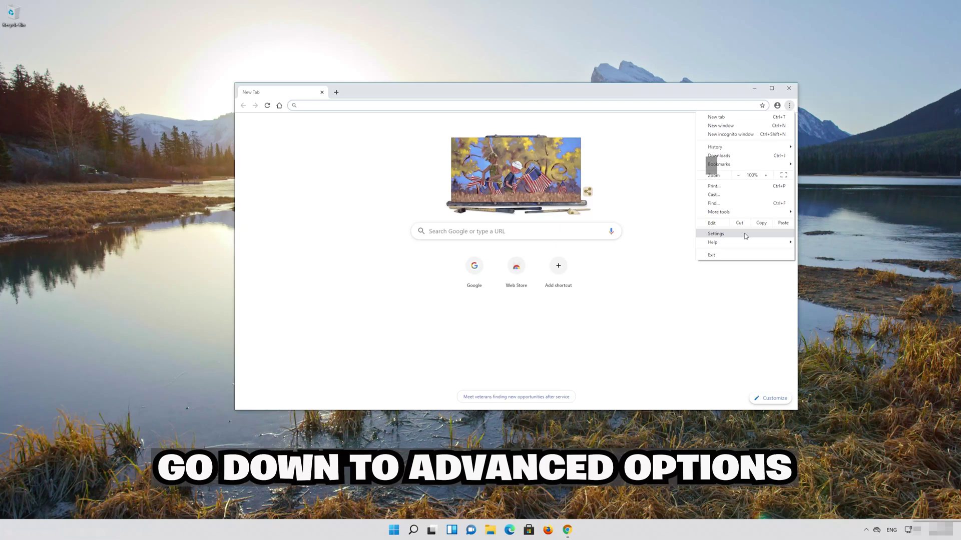
pyautogui.click(716, 234)
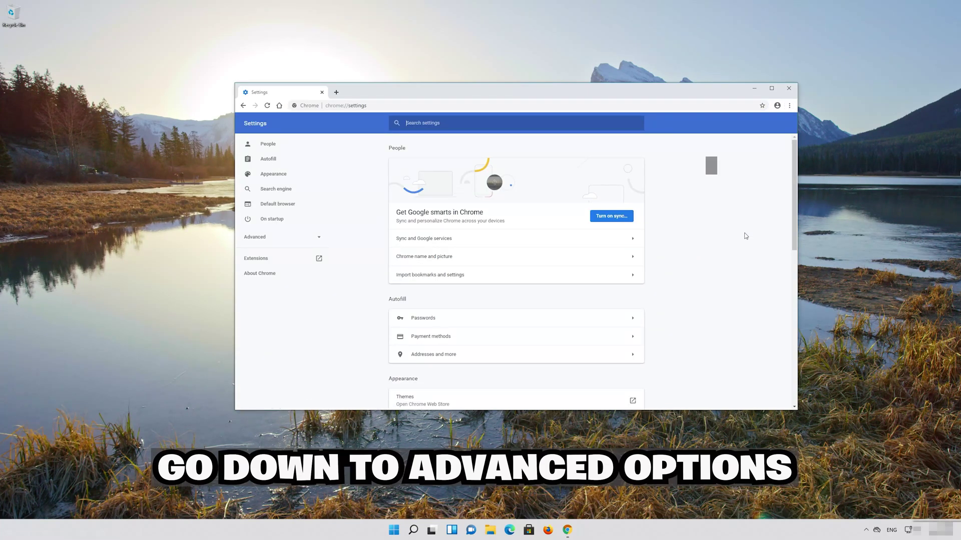
pyautogui.scroll(-5, 594, 240)
pyautogui.scroll(-3, 593, 240)
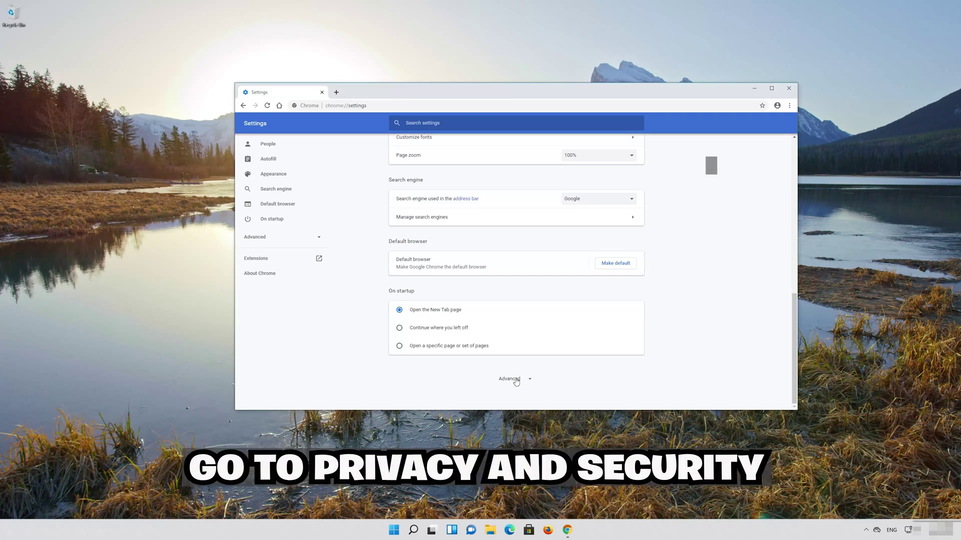
pyautogui.click(526, 380)
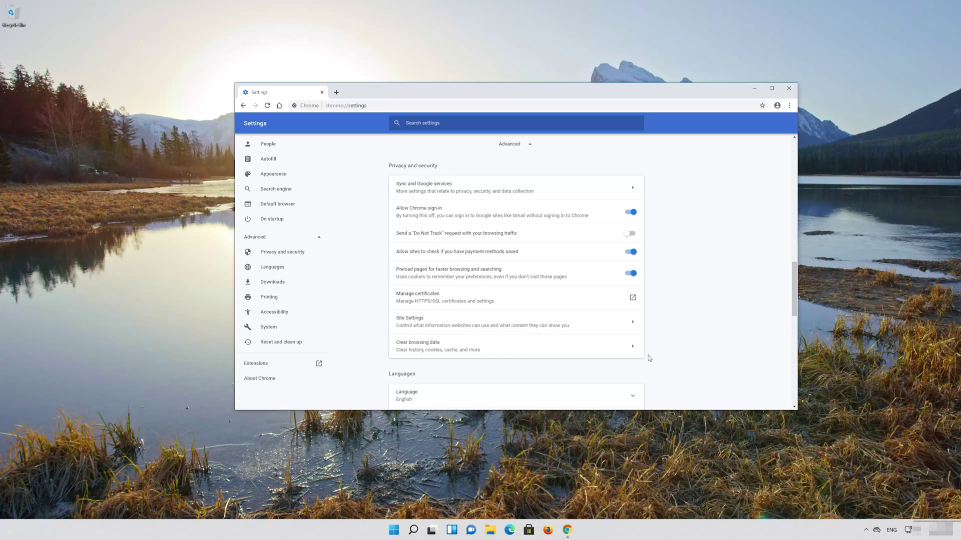
# - Open Clear browsing data and set the basic time range to All time
pyautogui.click(454, 347)
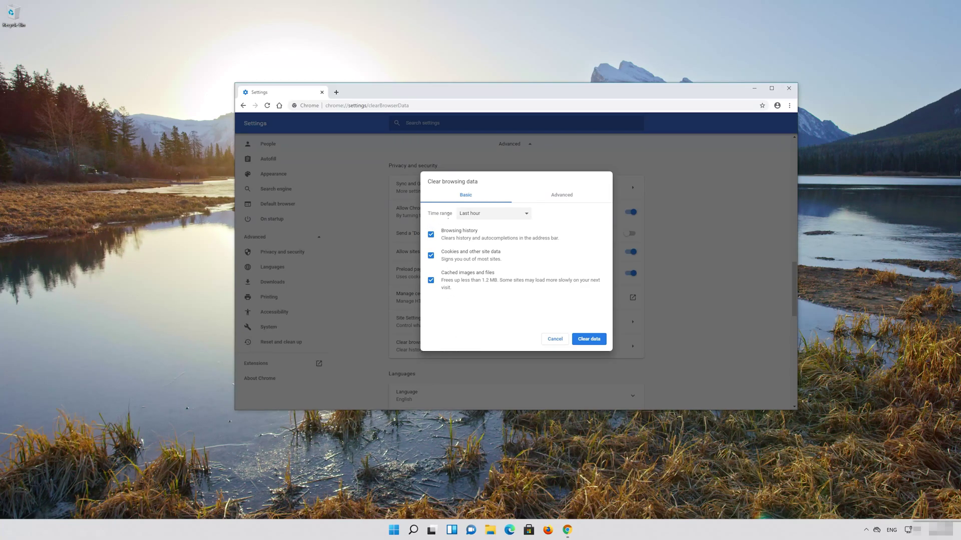
pyautogui.click(471, 217)
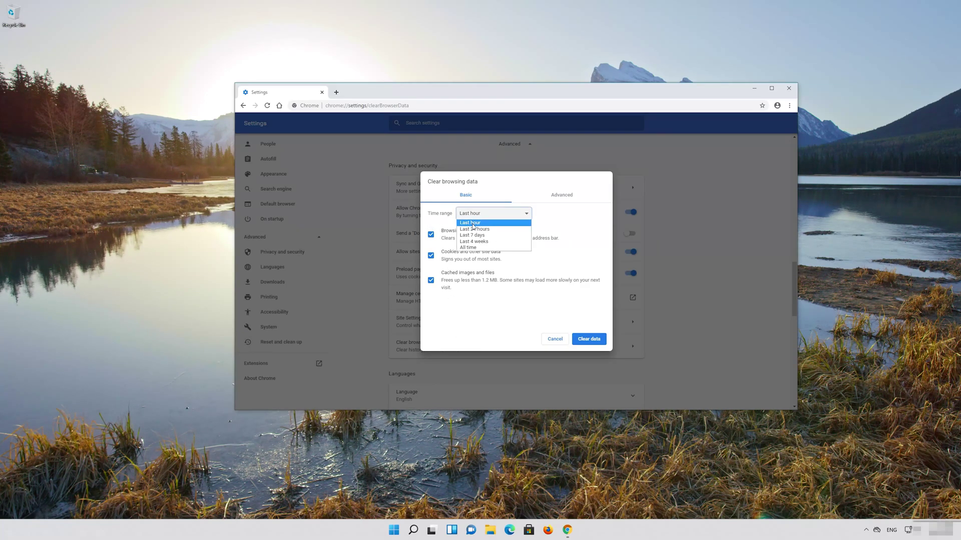
pyautogui.click(490, 247)
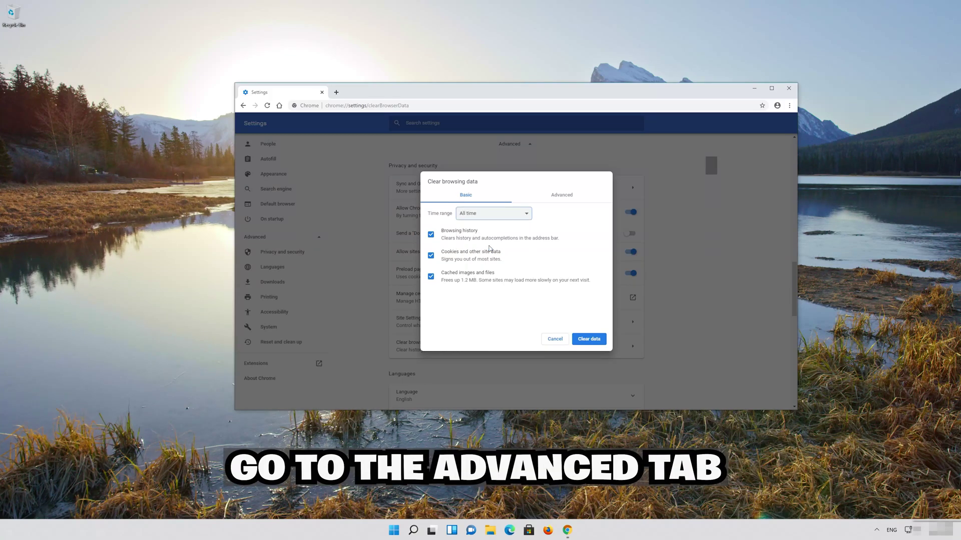
# - Switch to the advanced clearing options and set their time range to All time
pyautogui.click(561, 200)
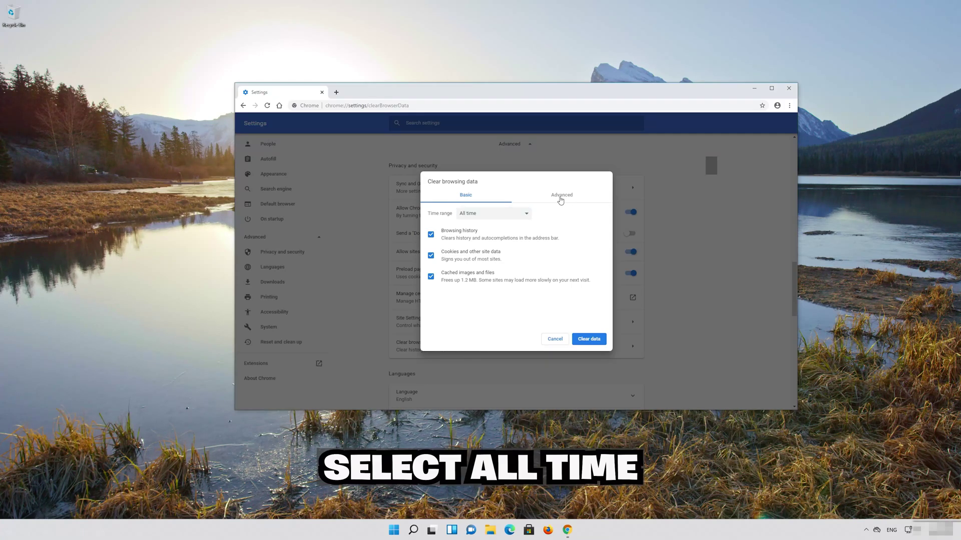
pyautogui.click(496, 214)
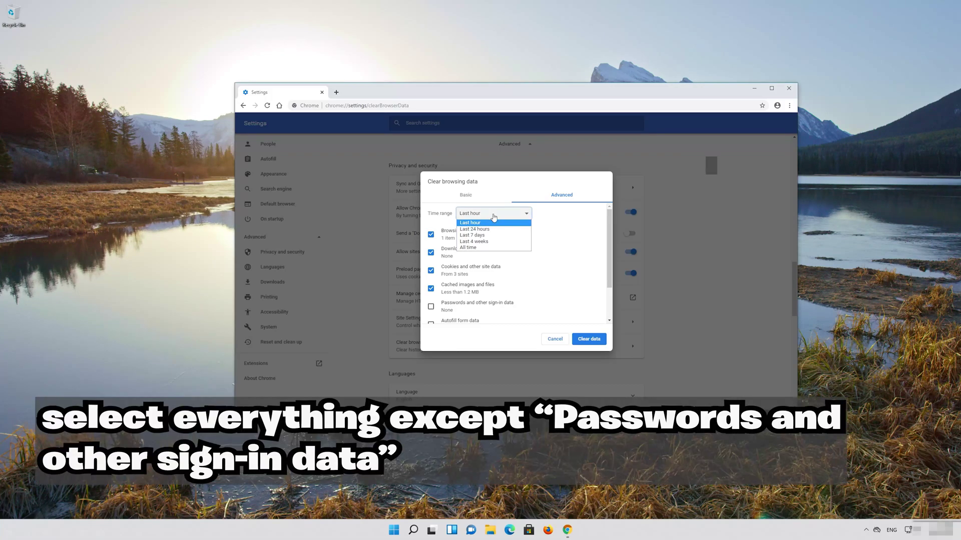
pyautogui.click(485, 249)
# - Include Autofill form data, Site Settings and Hosted app data, leaving Passwords and other sign-in data unselected, and clear the data
pyautogui.scroll(-1, 612, 232)
pyautogui.scroll(-2, 612, 232)
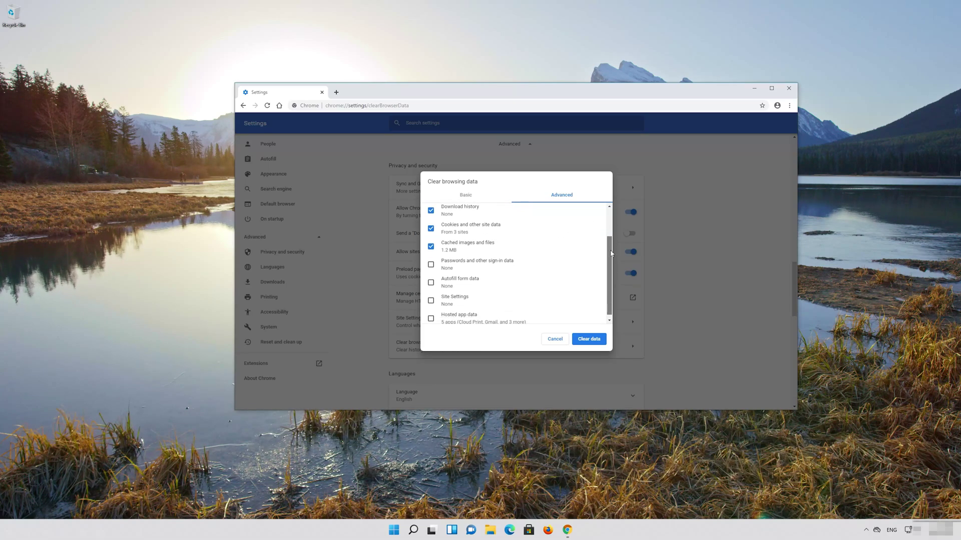
pyautogui.click(431, 298)
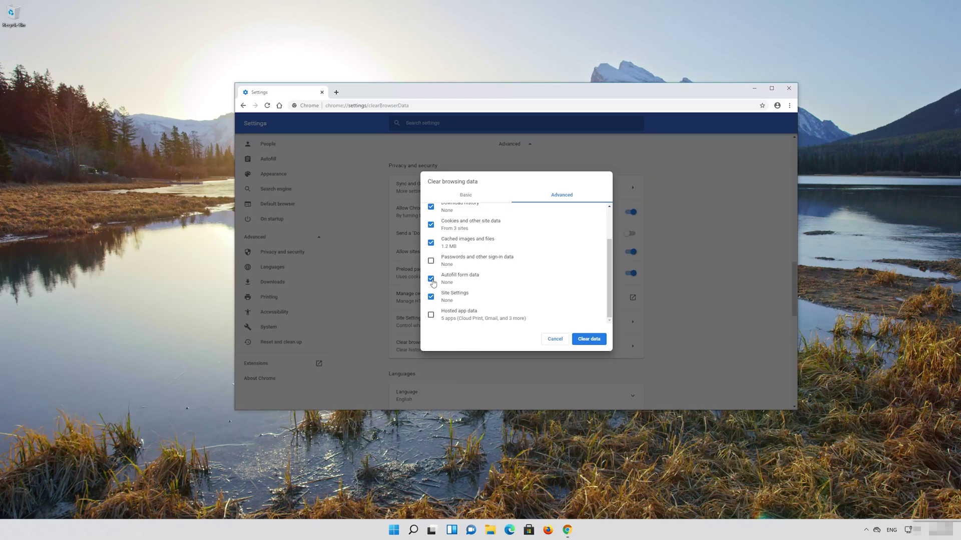
pyautogui.click(431, 315)
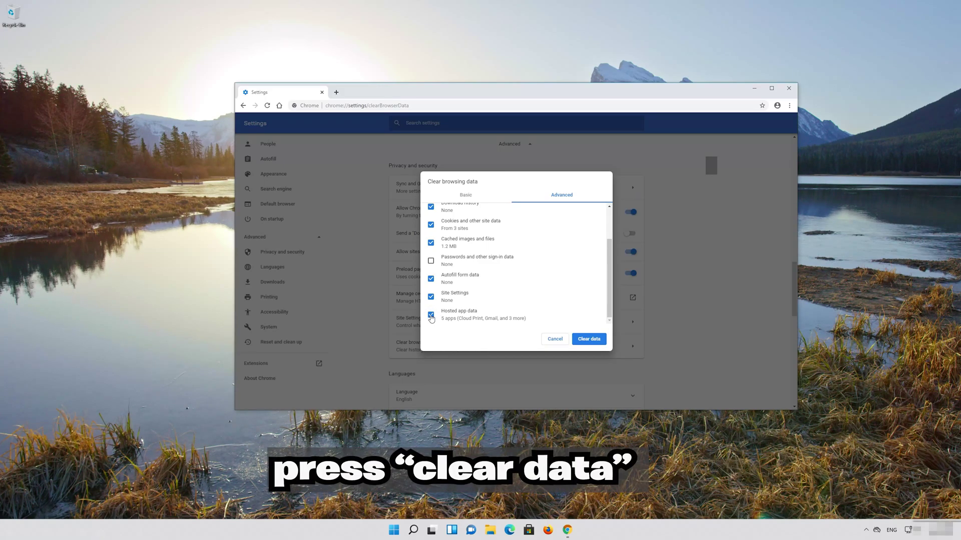
pyautogui.click(591, 344)
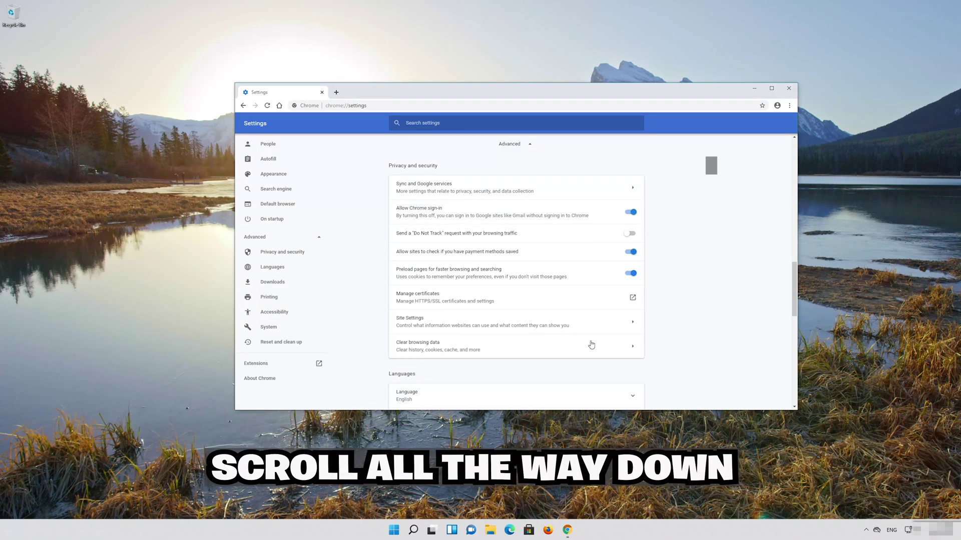
# - Restore the browser settings to their original defaults and confirm the reset
pyautogui.scroll(-8, 591, 345)
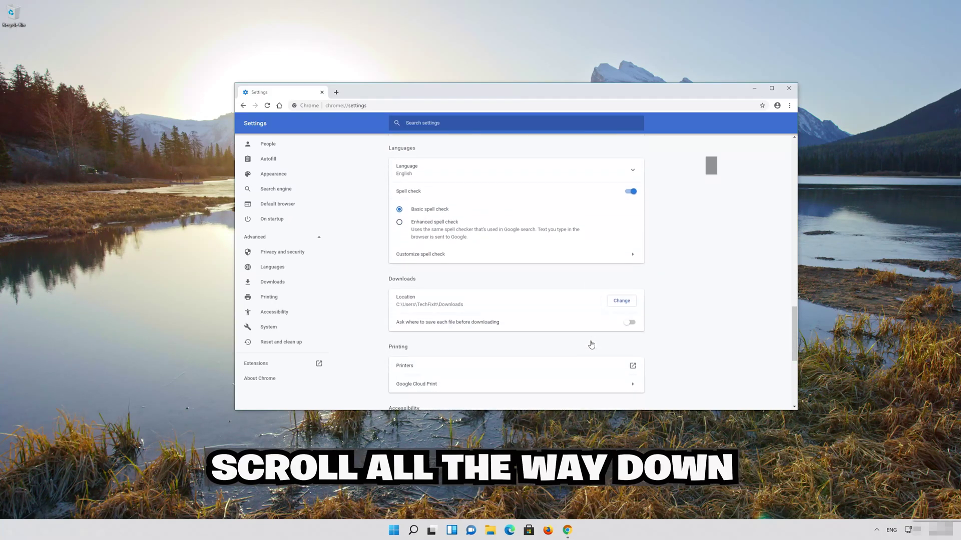
pyautogui.scroll(-3, 591, 345)
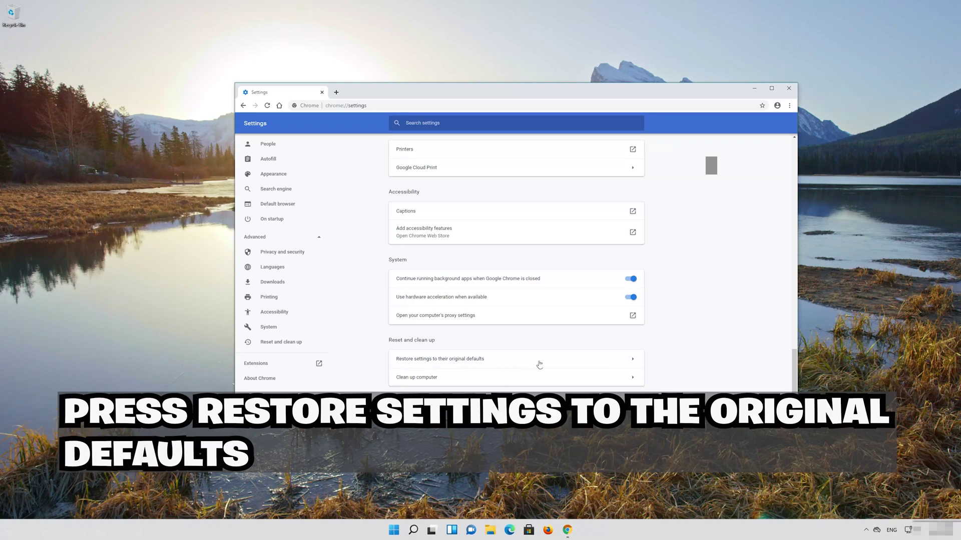
pyautogui.click(599, 362)
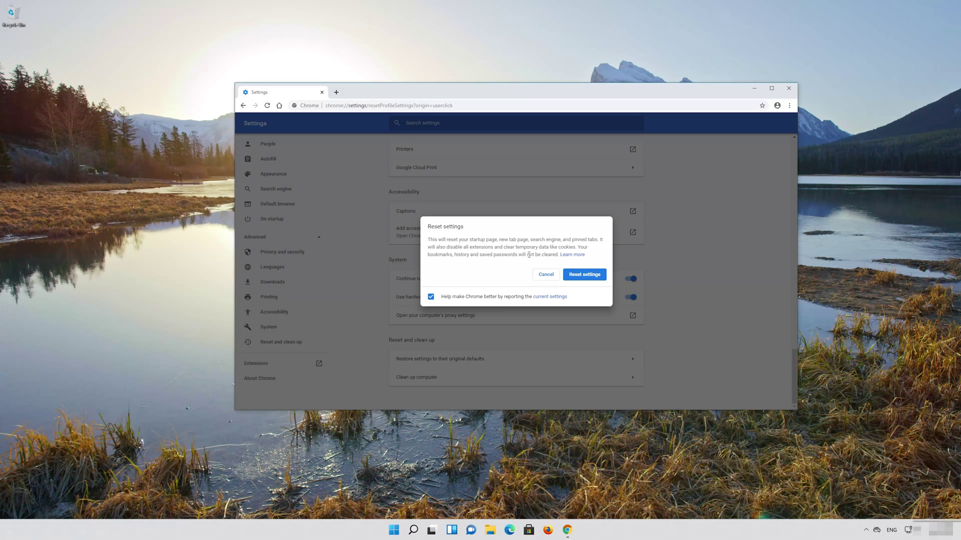
pyautogui.click(592, 278)
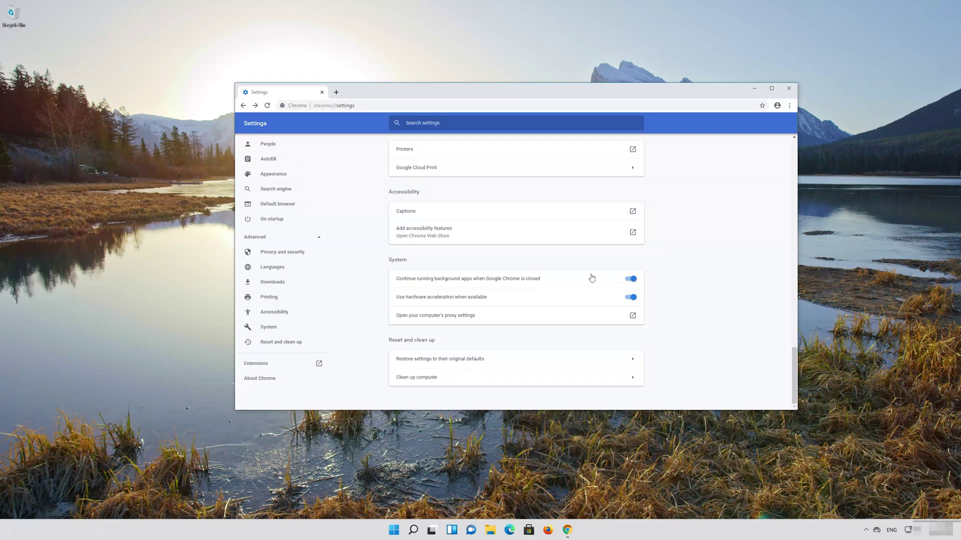